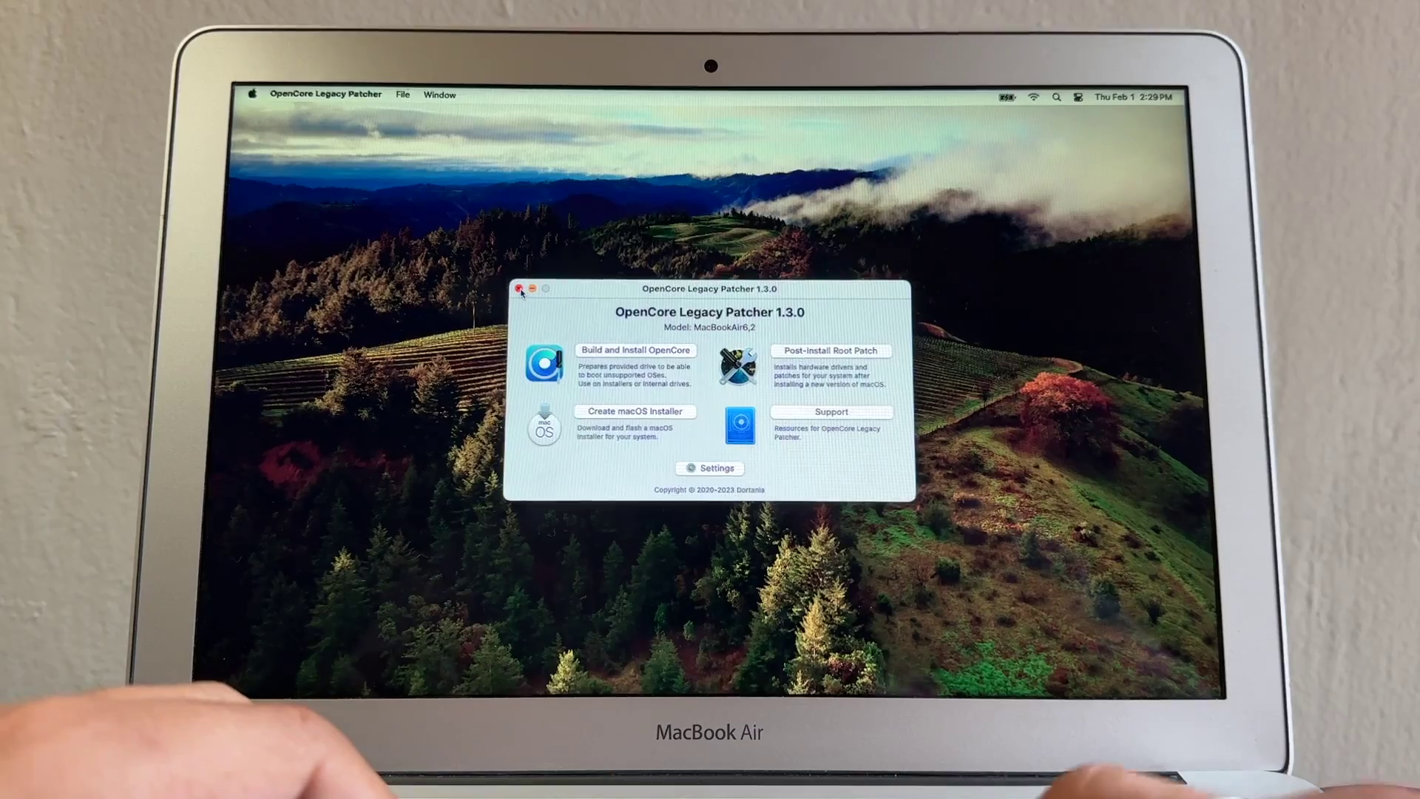
Step: Restart the Mac from the Apple menu and confirm the restart dialog
click(527, 291)
click(252, 94)
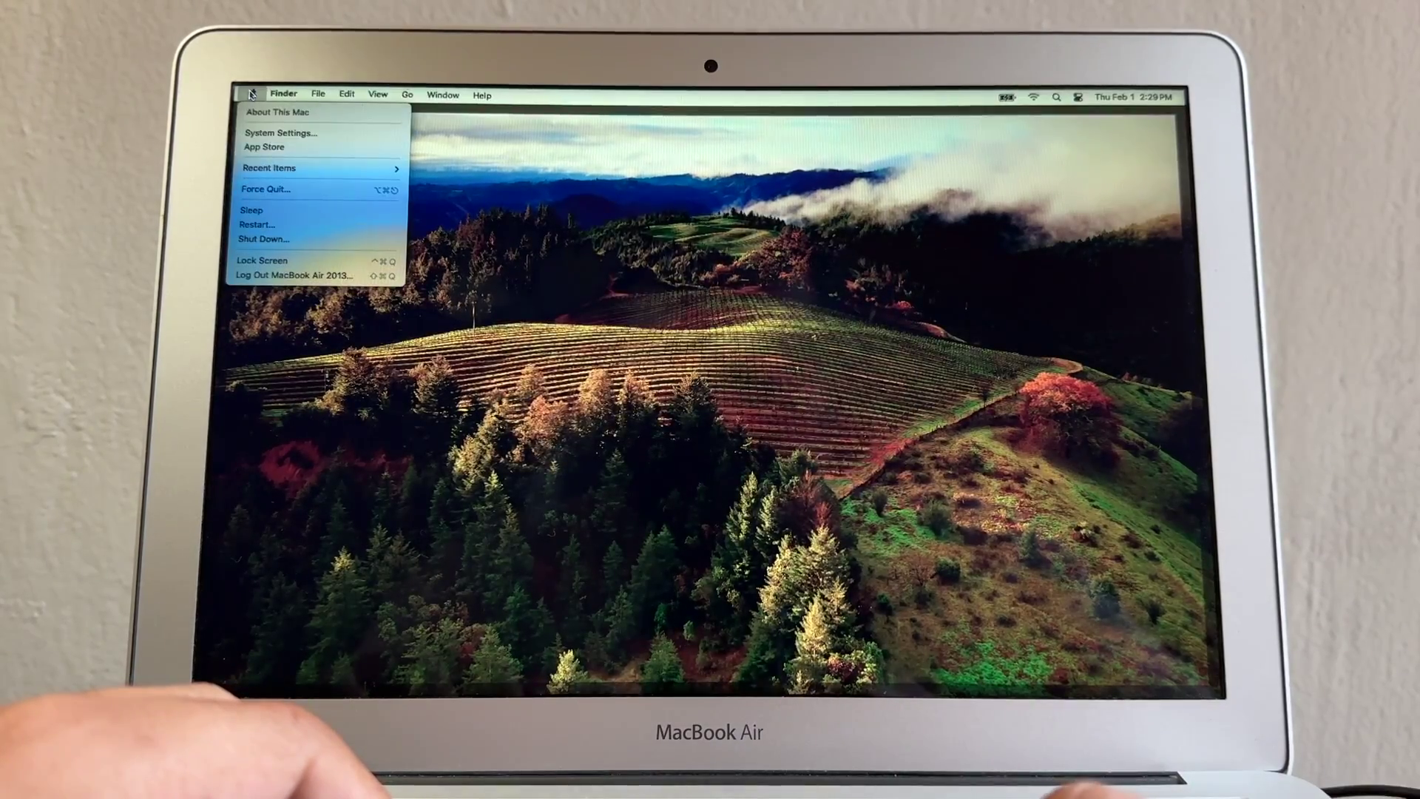
click(256, 224)
click(815, 310)
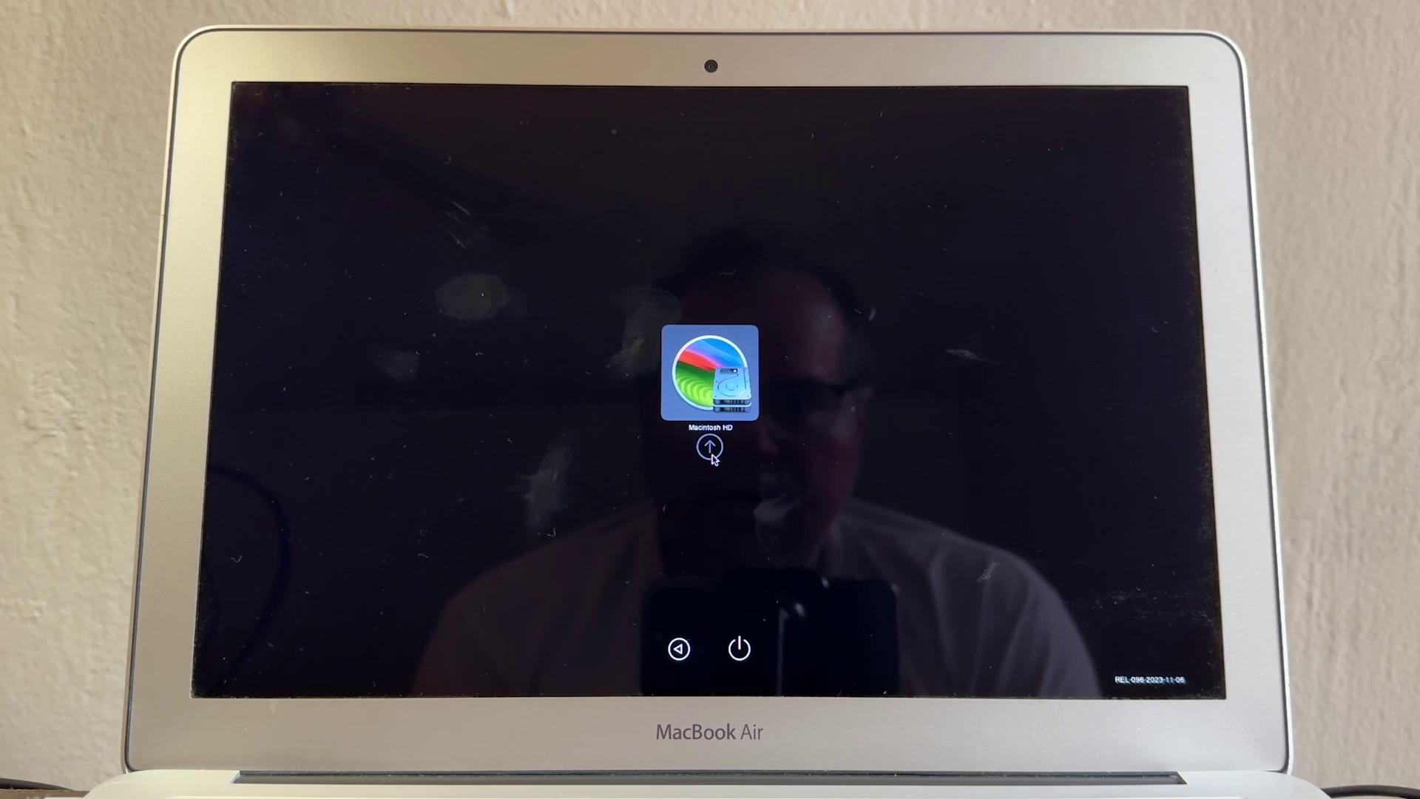
Step: Start up from the Macintosh HD volume in the startup picker
click(711, 453)
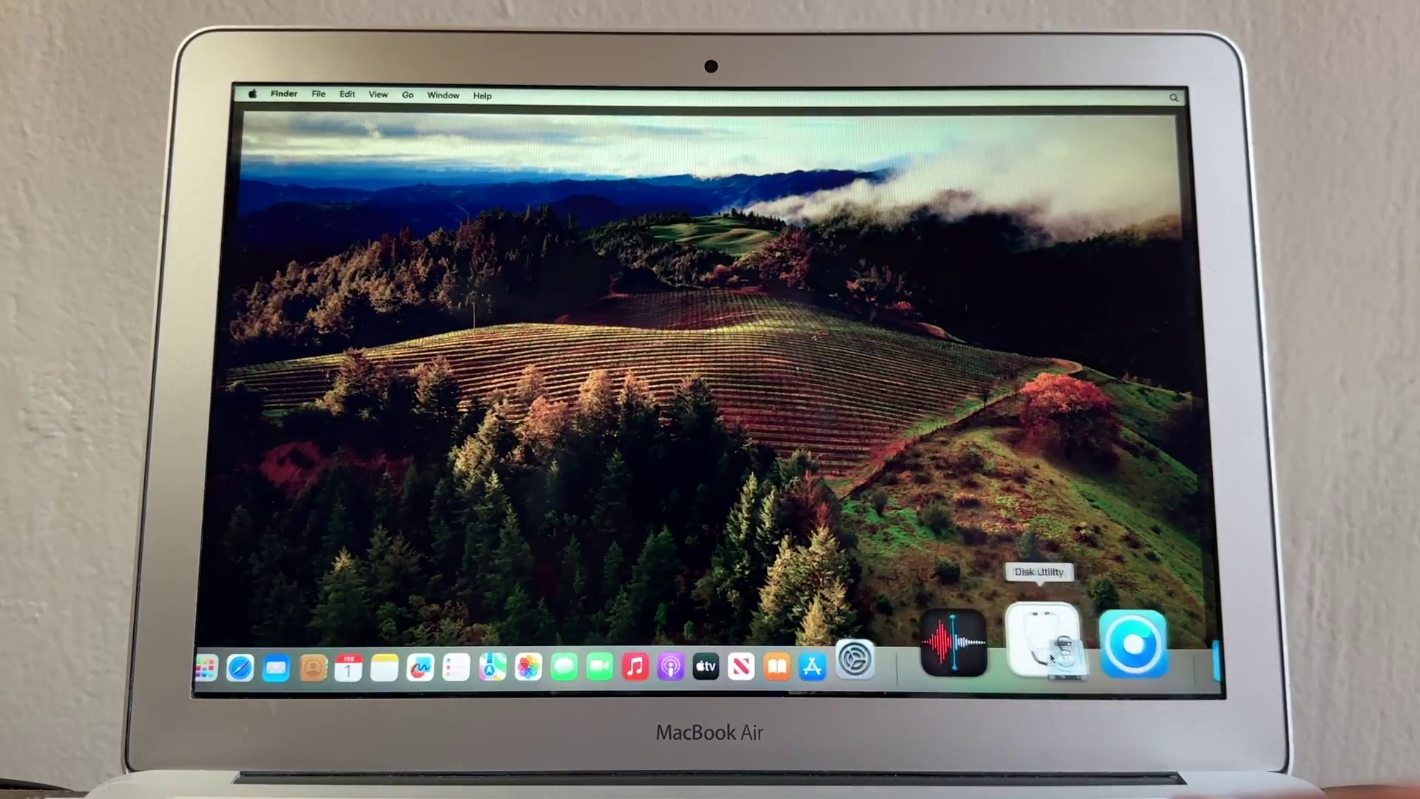
Step: Launch the patcher and uncheck Show OpenCore Boot Picker in the Build settings, then return
click(1087, 637)
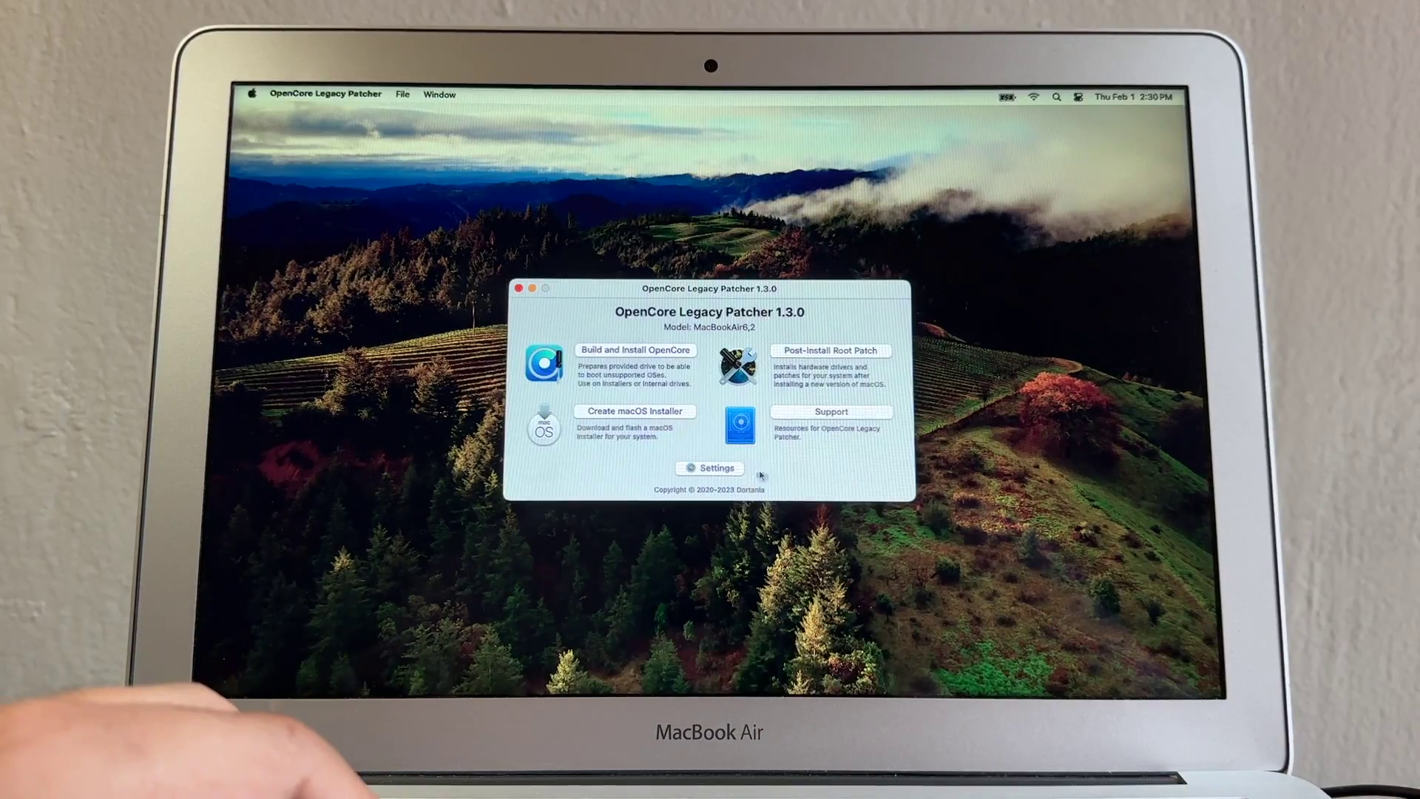
click(716, 467)
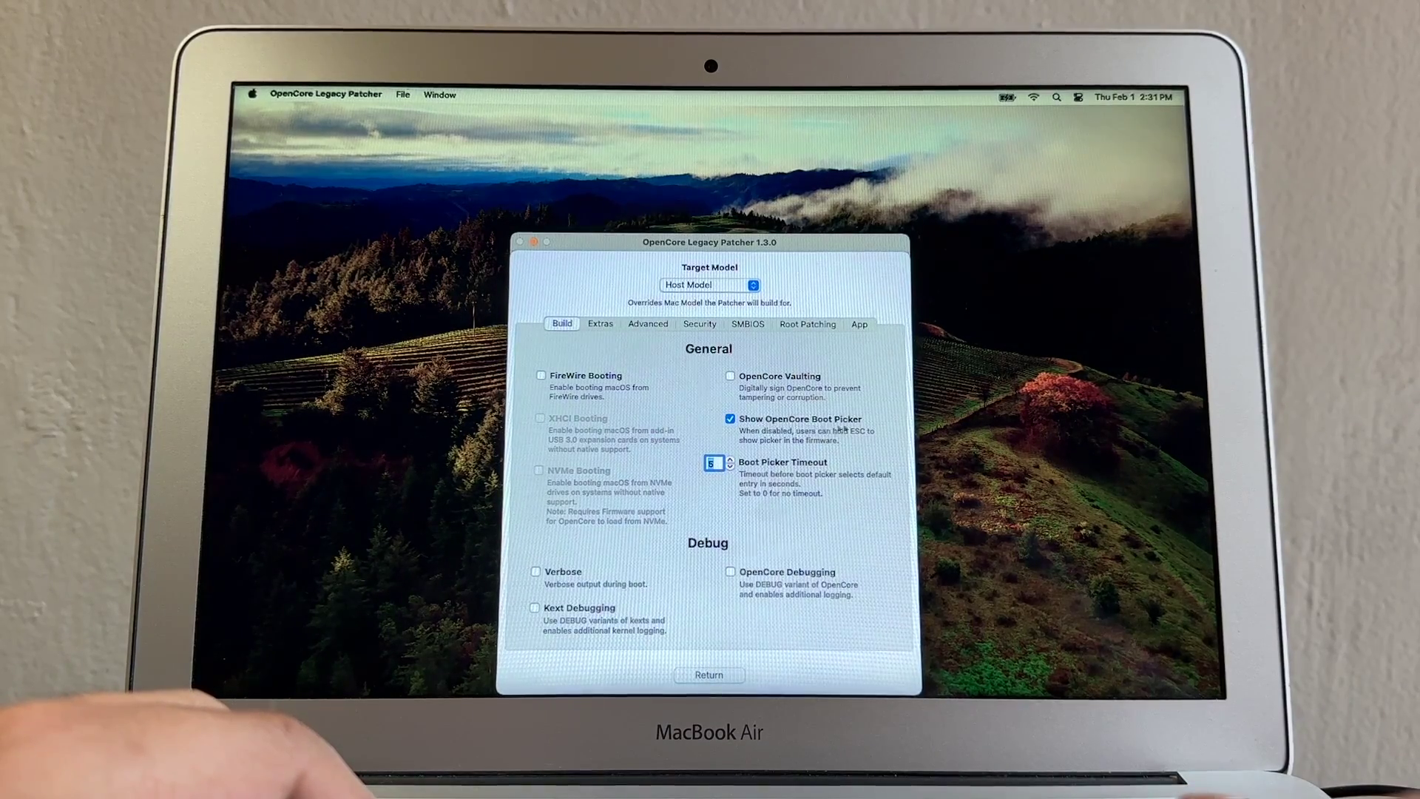
click(731, 419)
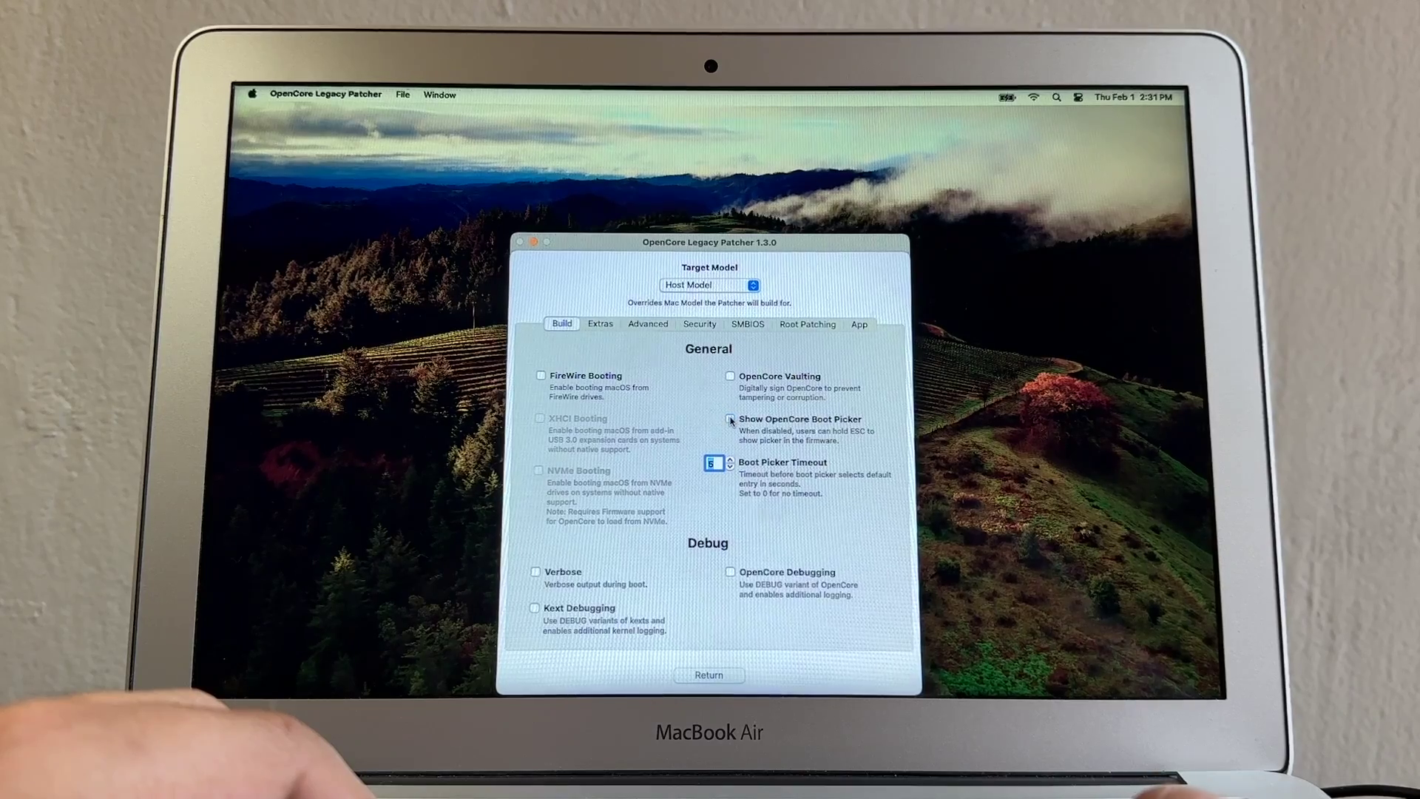
click(705, 675)
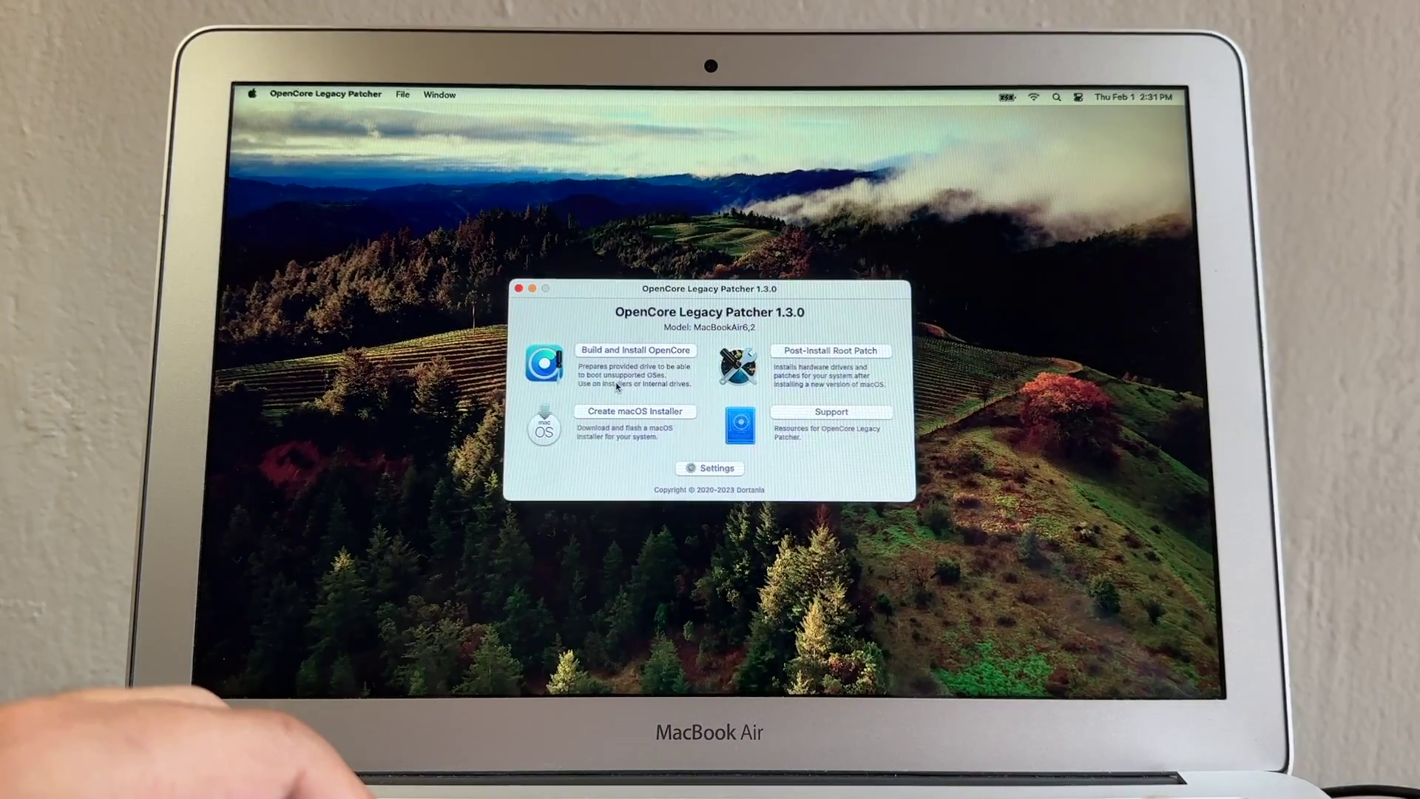
Step: Build the OpenCore configuration and choose internal disk disk0 as the install target
click(648, 355)
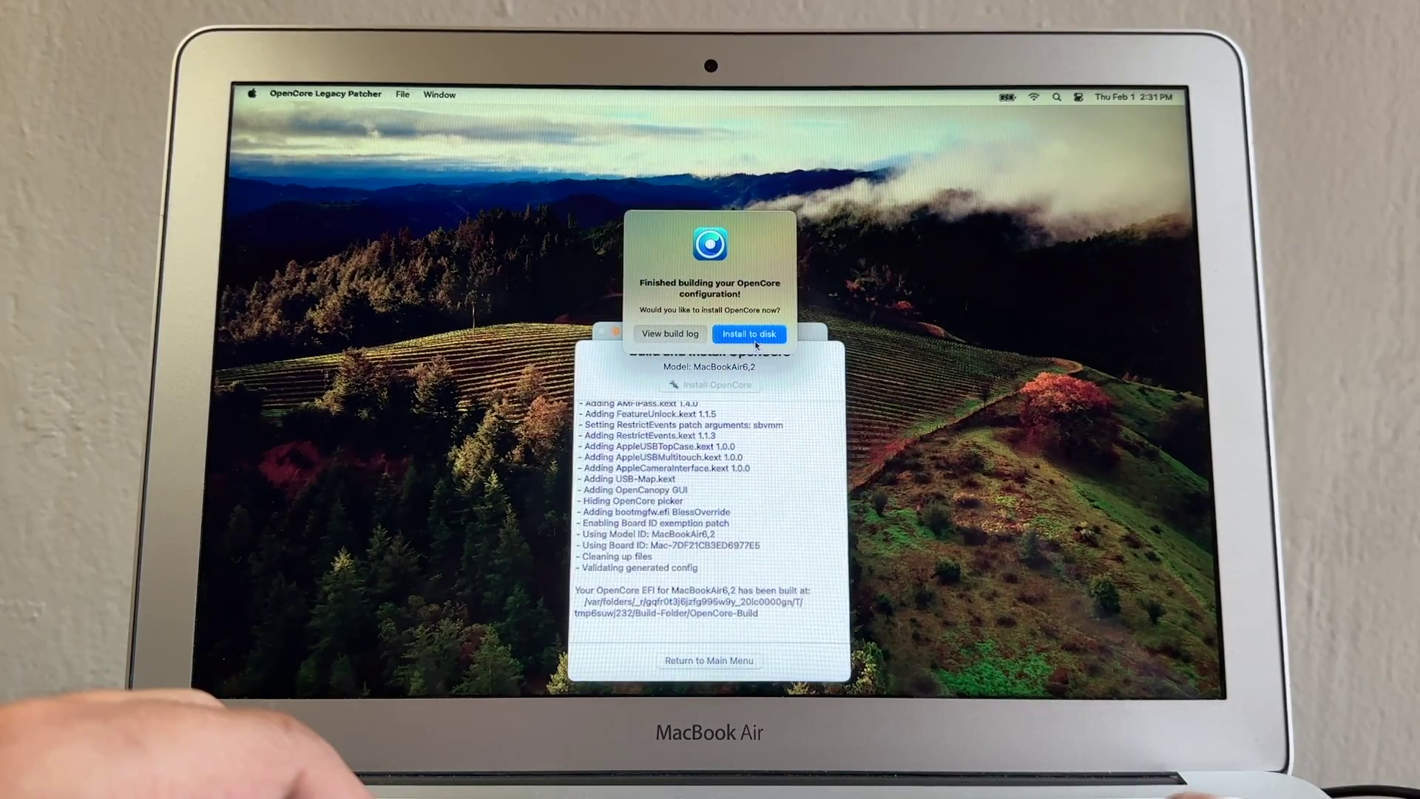
click(761, 333)
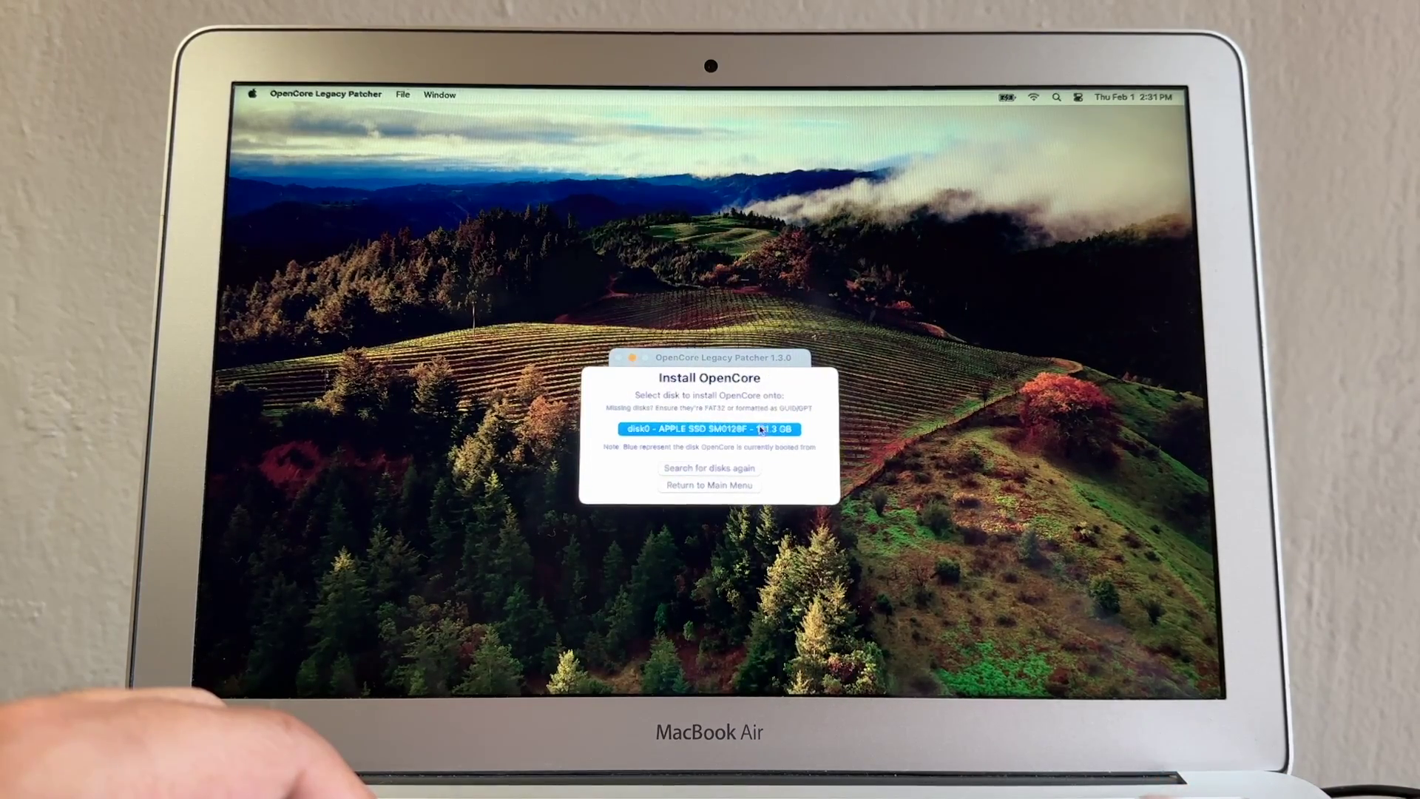
click(761, 429)
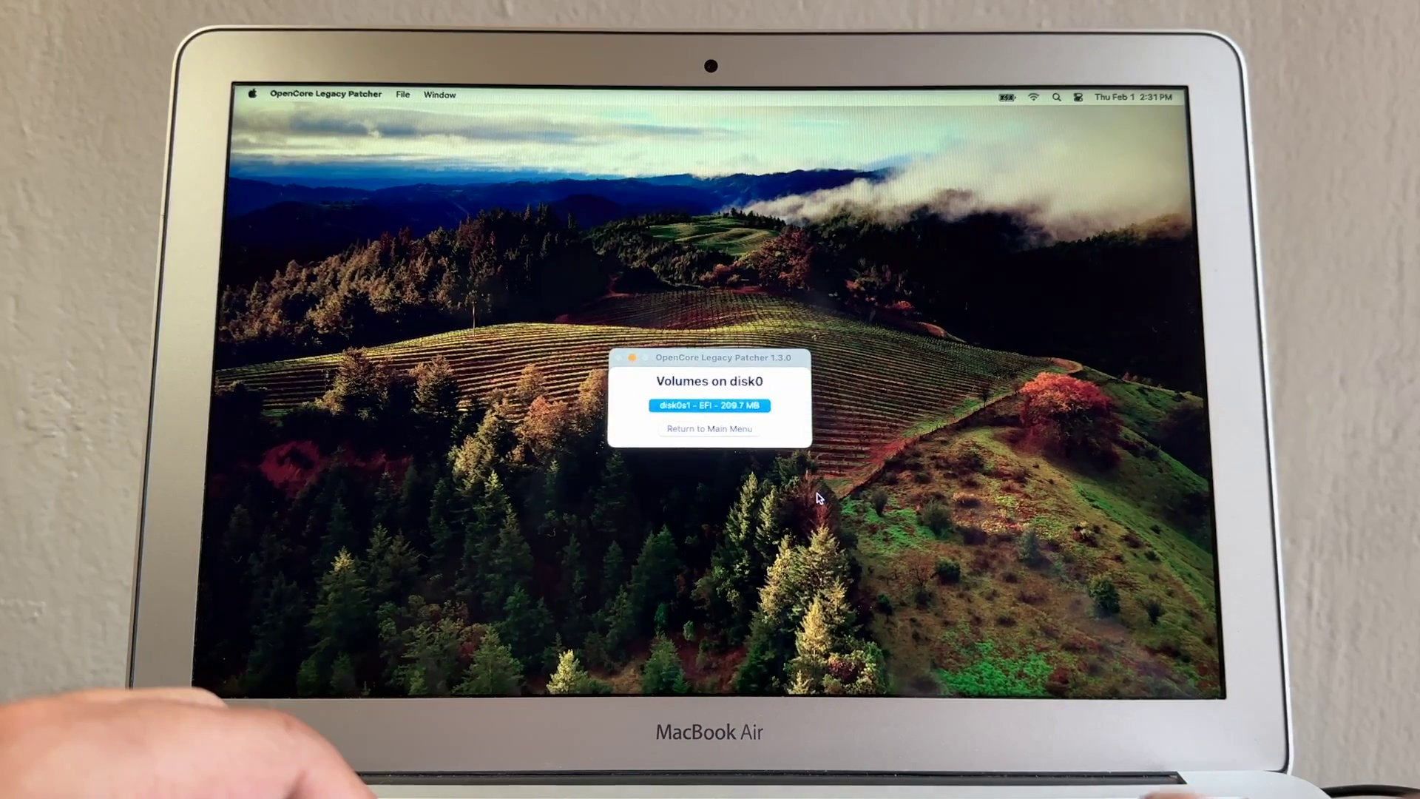
Step: Install OpenCore onto the disk0s1 EFI partition, authorizing the mount with the admin password
click(737, 407)
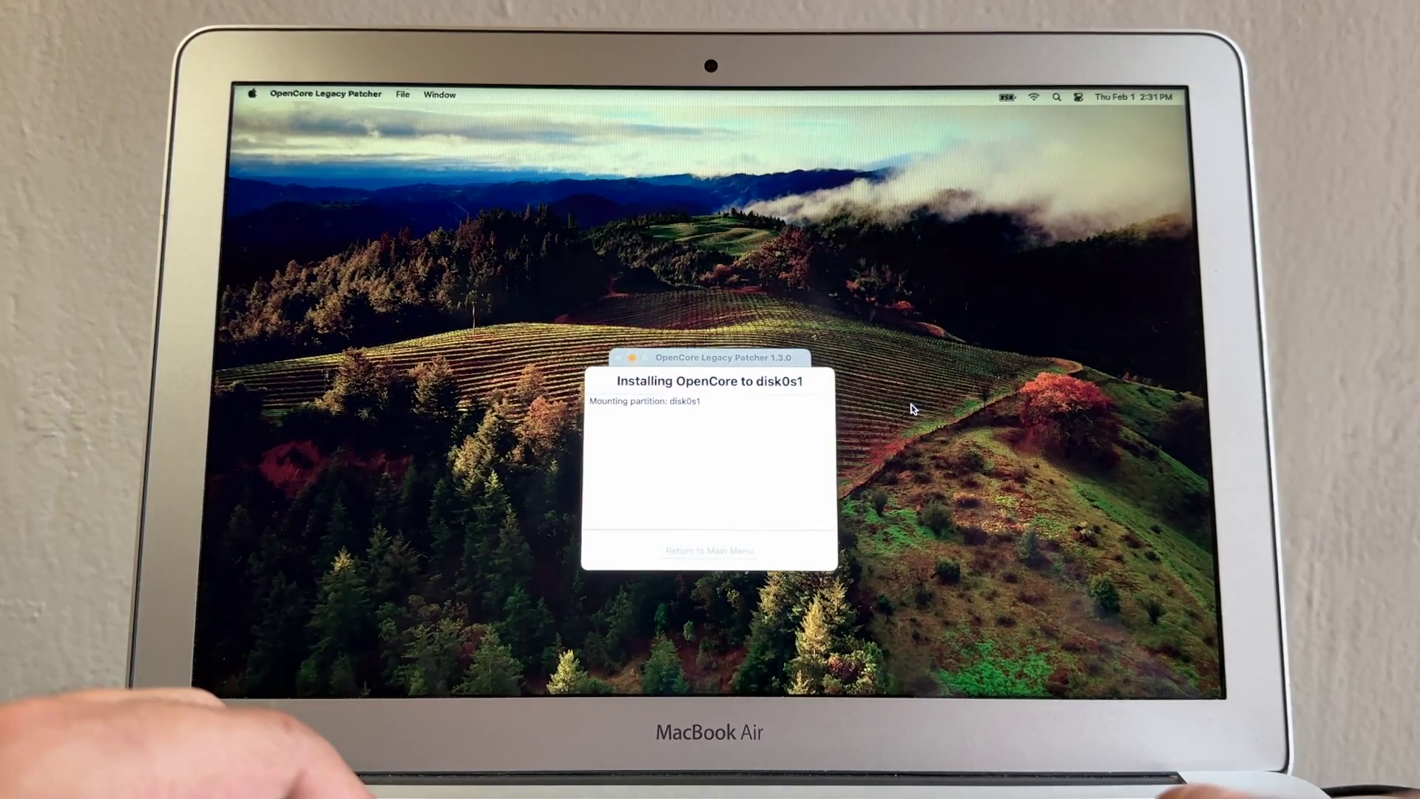
text(•••)
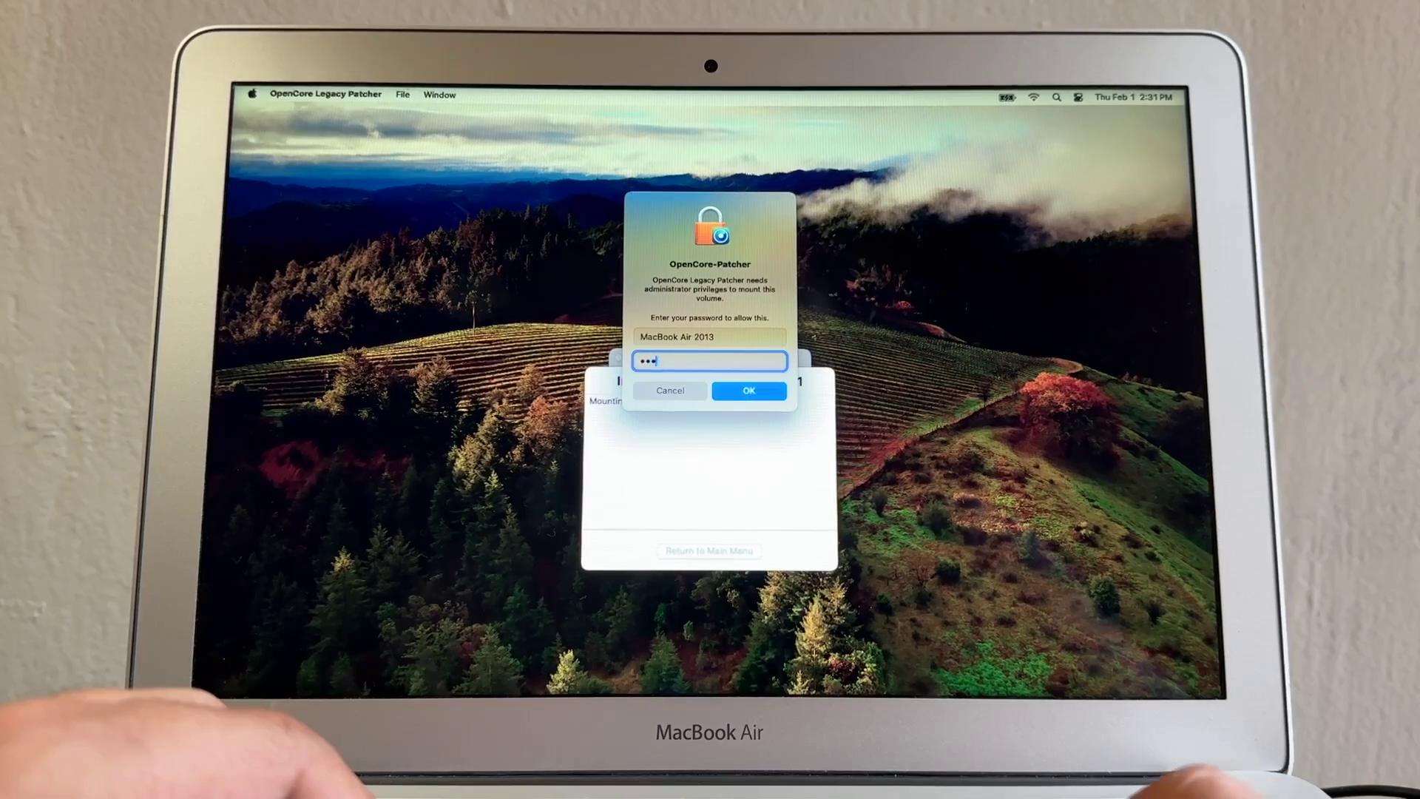
text(•)
click(751, 393)
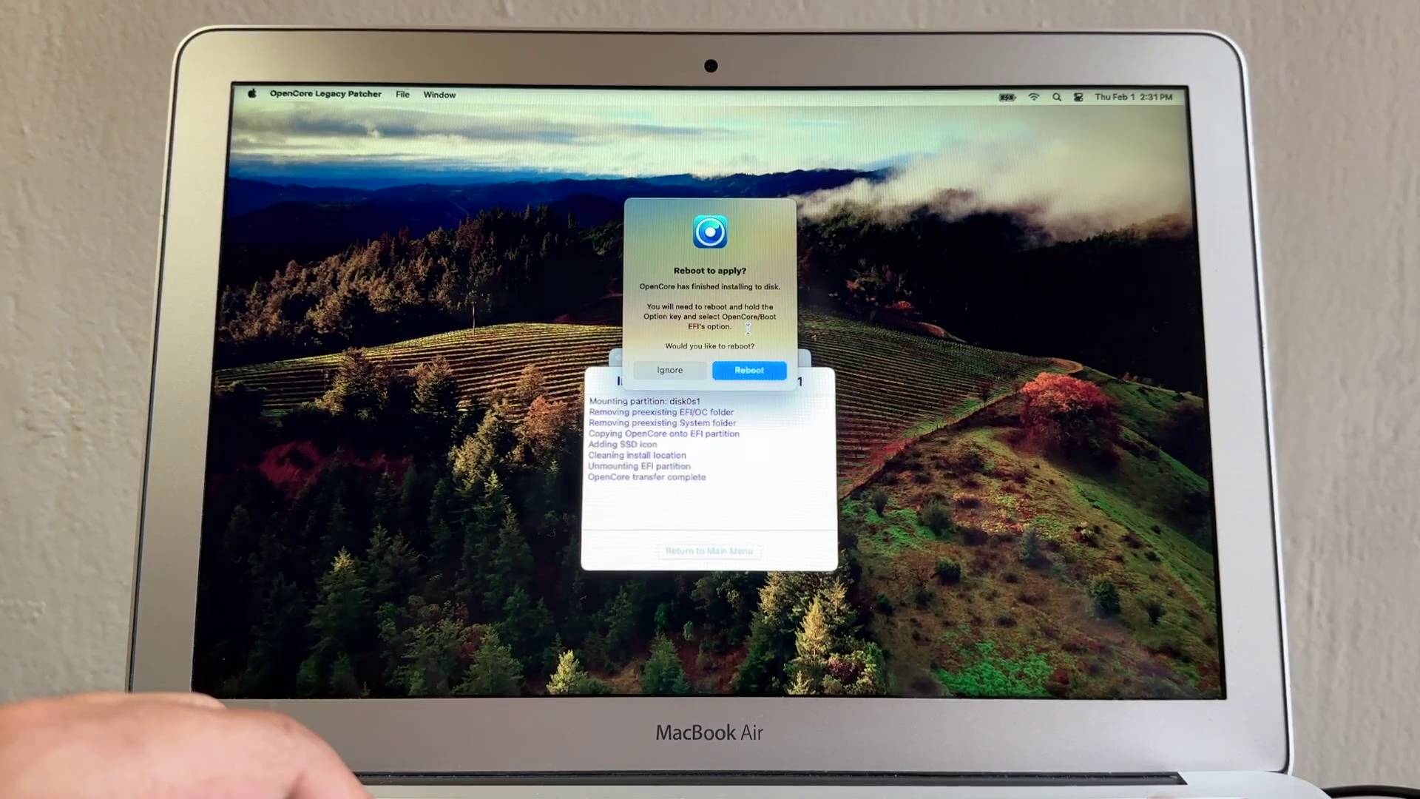
Step: Reboot to apply OpenCore, then switch Safari to the guide's Supporting the patcher page
click(751, 369)
click(817, 311)
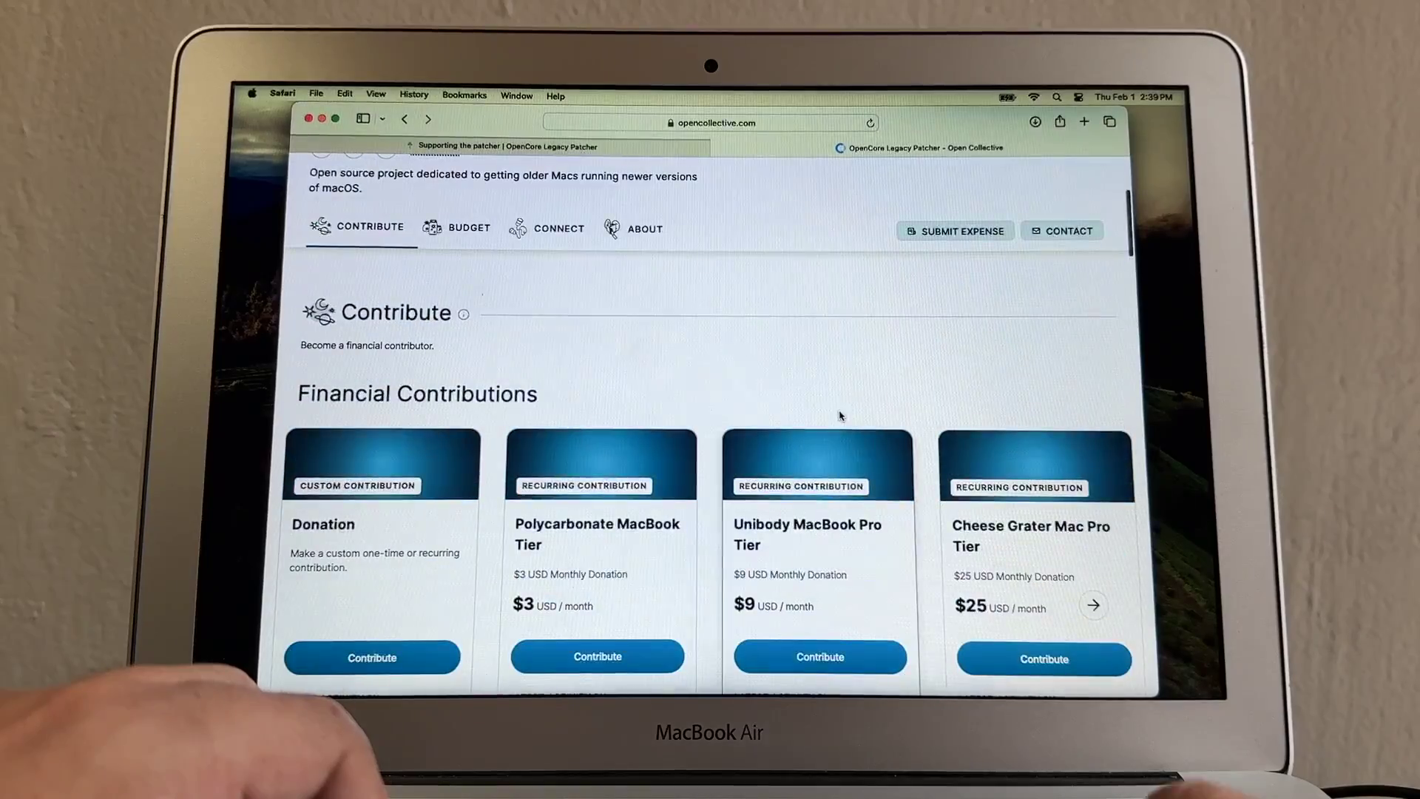
scroll(839, 412, up, 10)
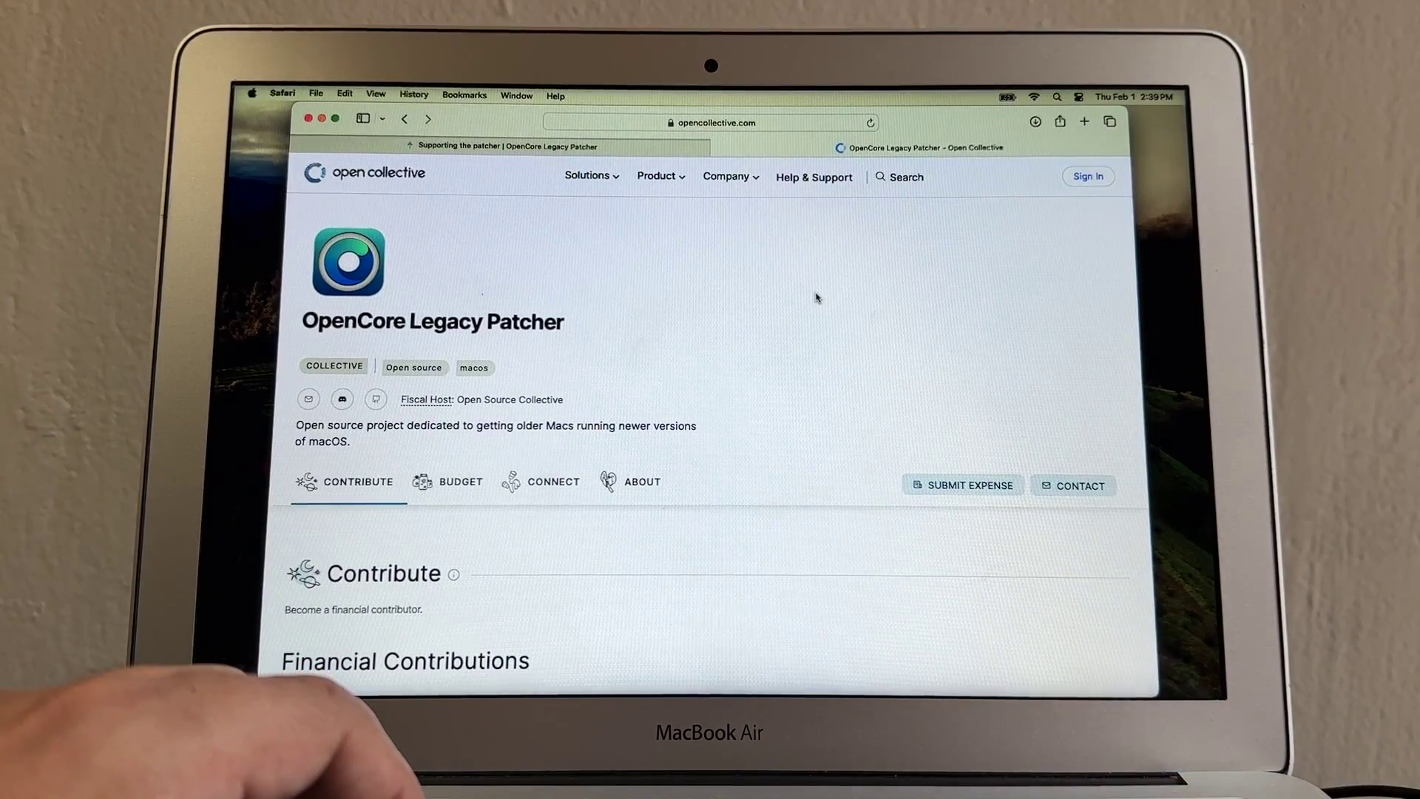
click(638, 146)
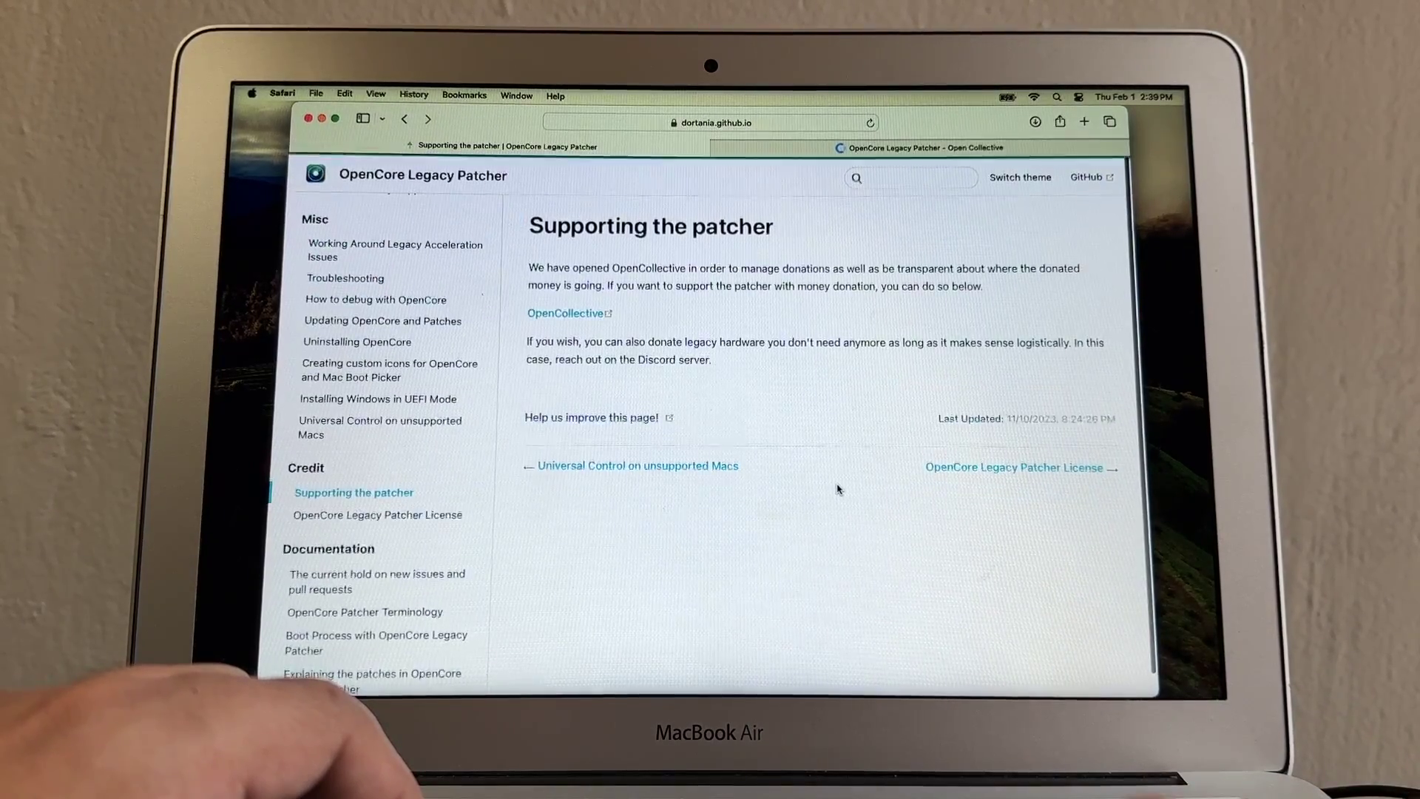